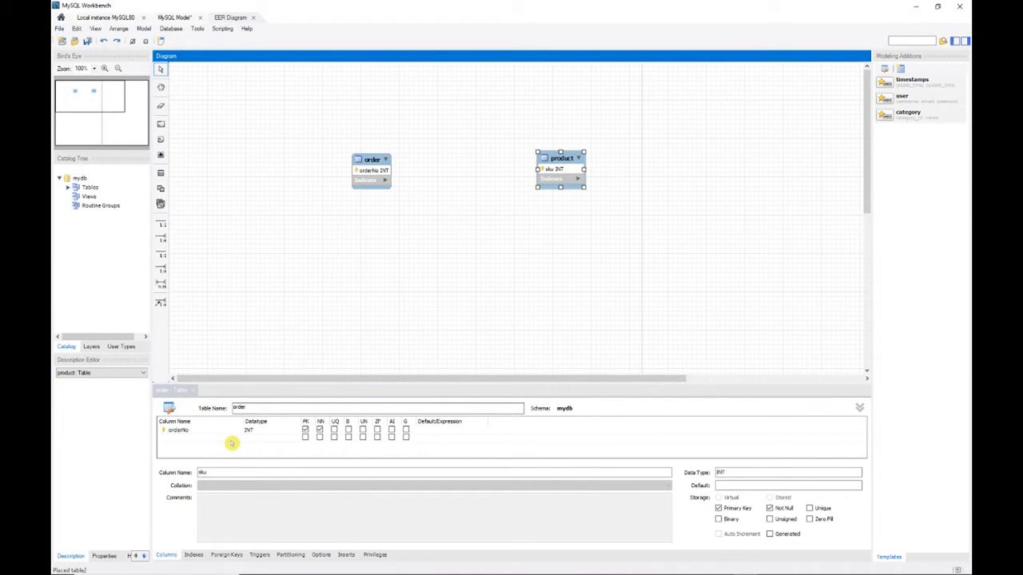
Add a new table to the diagram below and between order and product, and name it order-product.
double_click(561, 156)
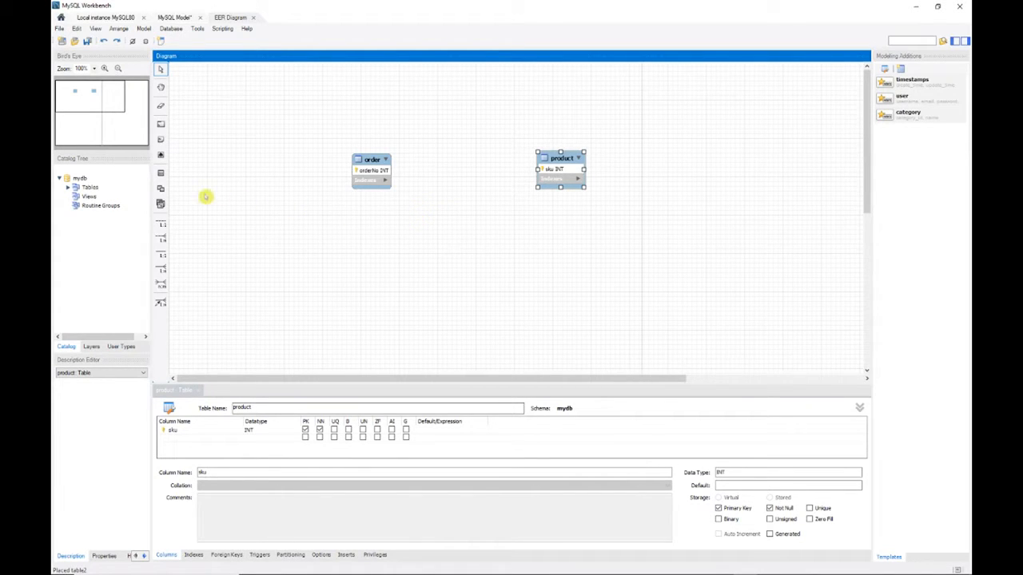
left_click(161, 176)
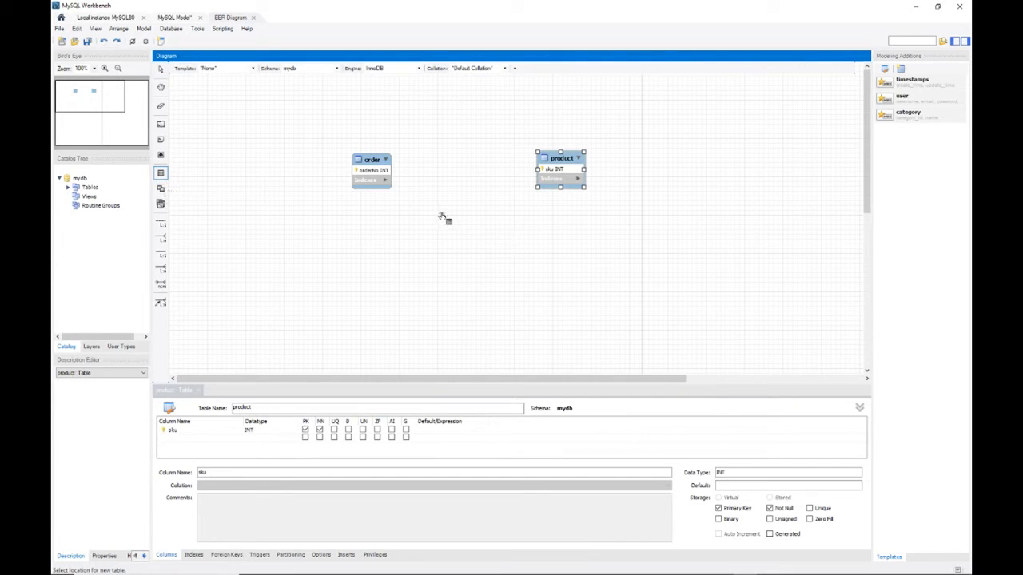
left_click(450, 221)
double_click(466, 224)
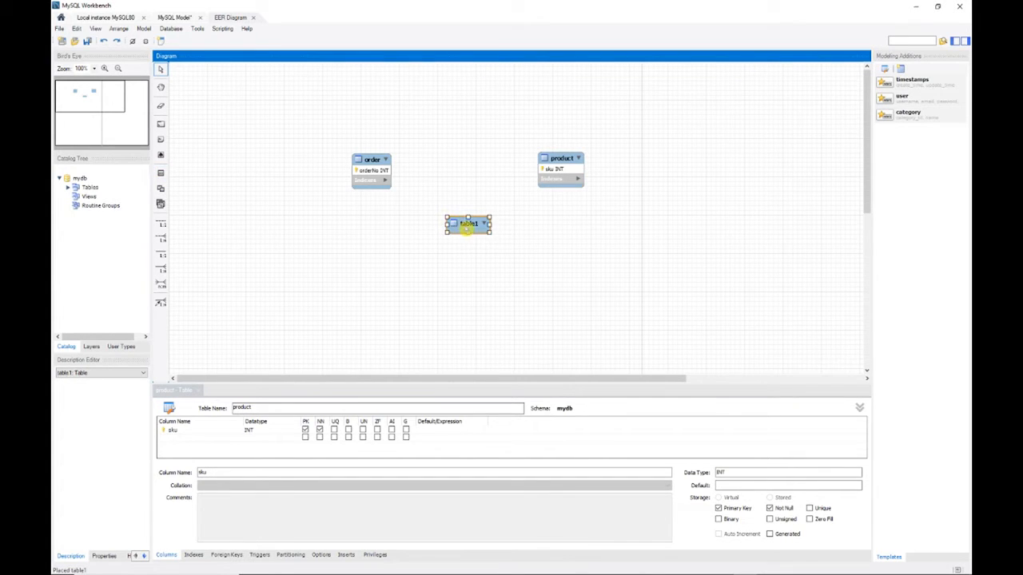
type("order-produc")
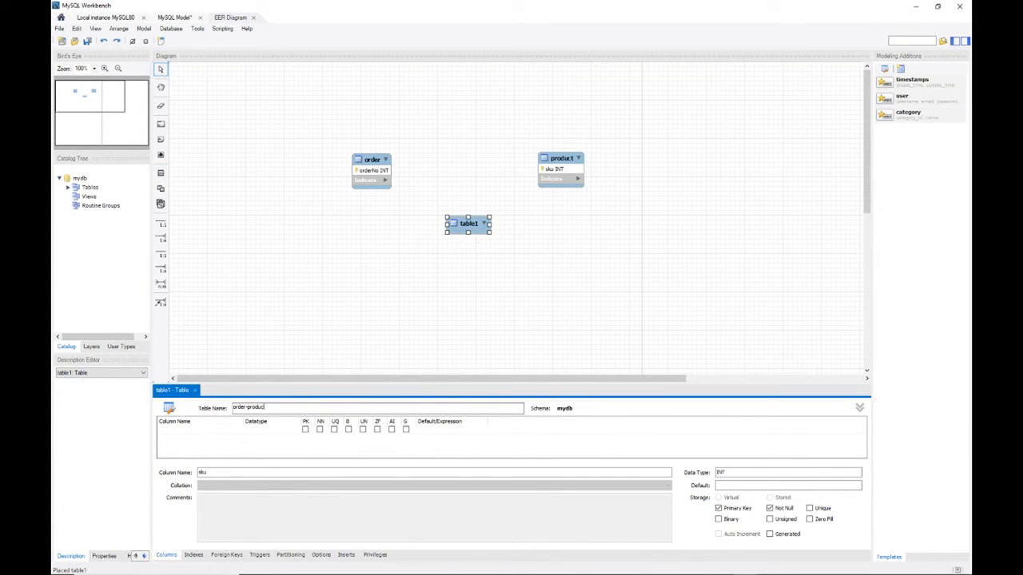
type("t")
Add the columns orderNo and sku to the order-product table.
left_click(444, 455)
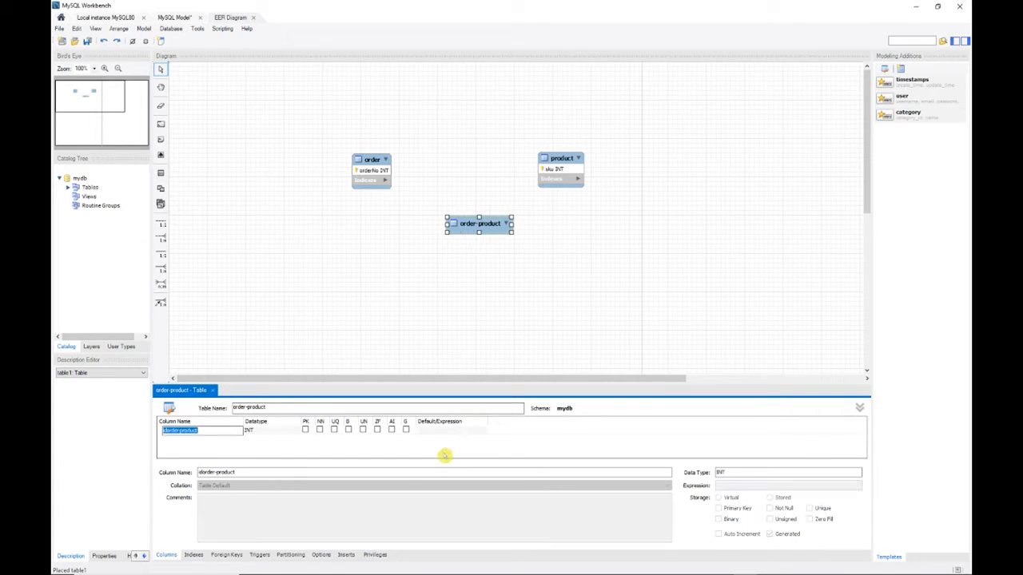
type("orderNo")
left_click(206, 441)
left_click(206, 441)
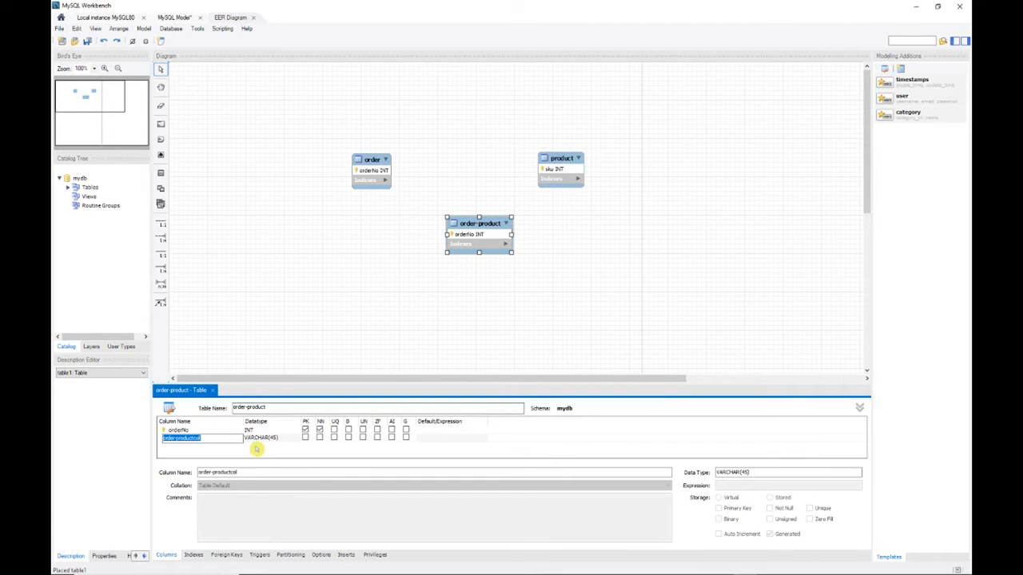
type("sku")
left_click(260, 454)
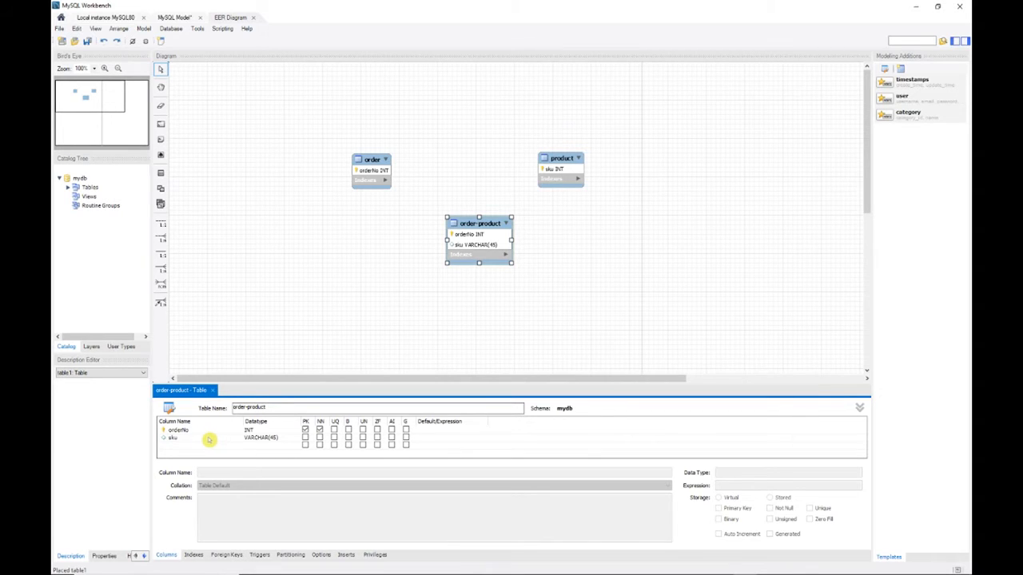
Set the sku column of order-product to datatype INT and make it part of the primary key.
double_click(272, 437)
left_click(296, 438)
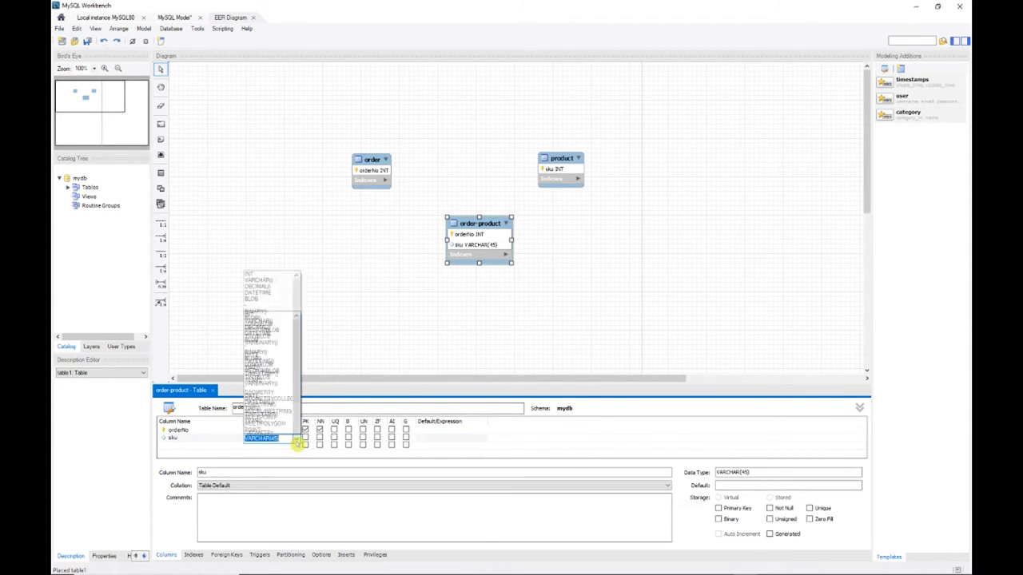
left_click(254, 221)
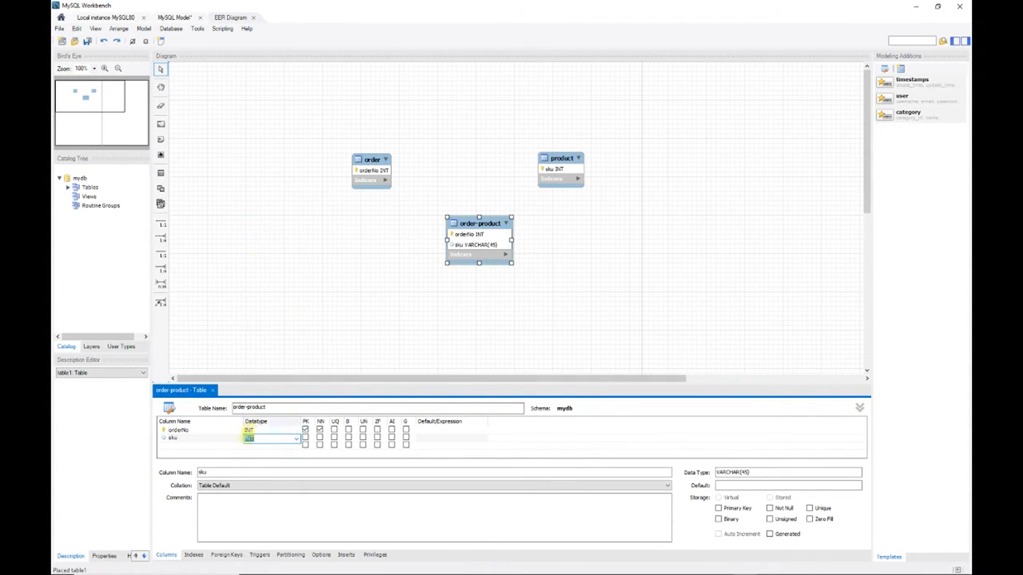
left_click(305, 439)
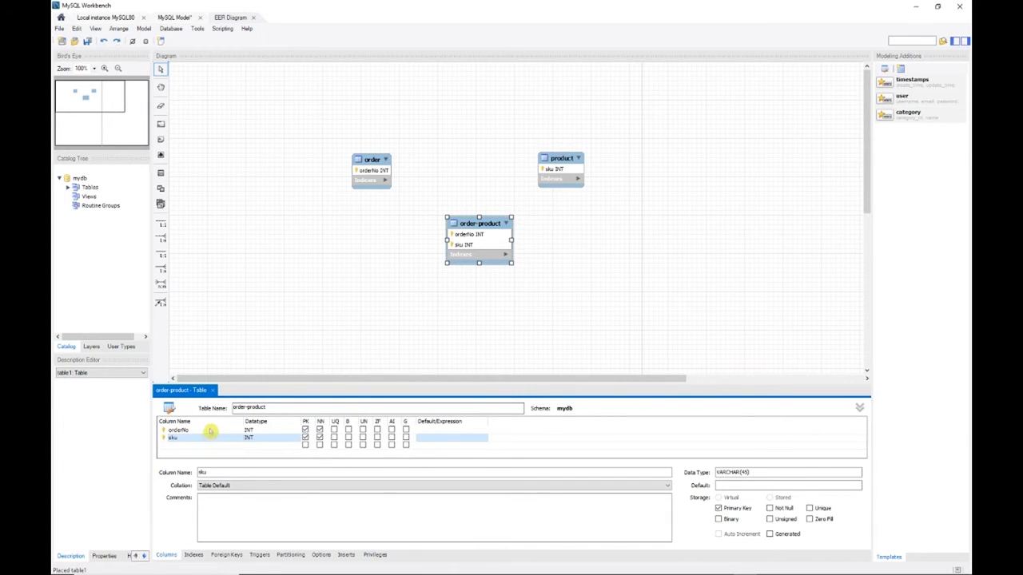
Create a foreign key orderNo in order-product that references the order table, mapping orderNo to its orderNo column.
left_click(226, 555)
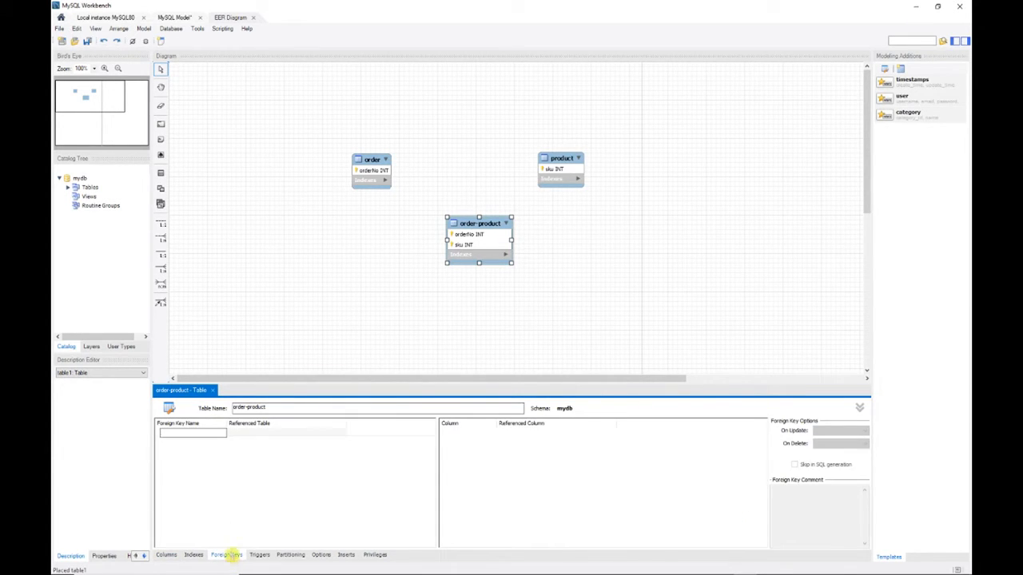
type("orderNo")
left_click(264, 435)
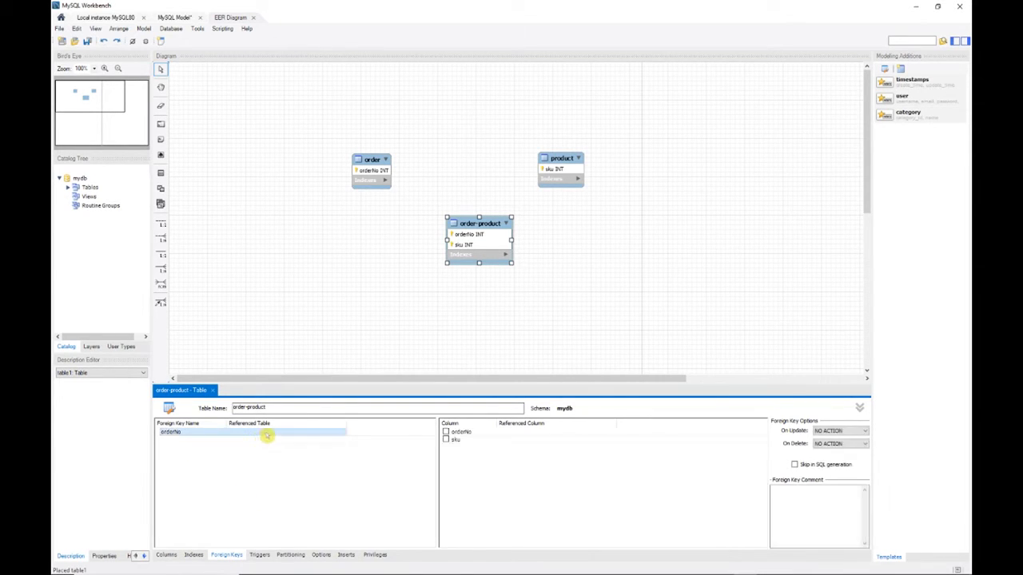
left_click(267, 435)
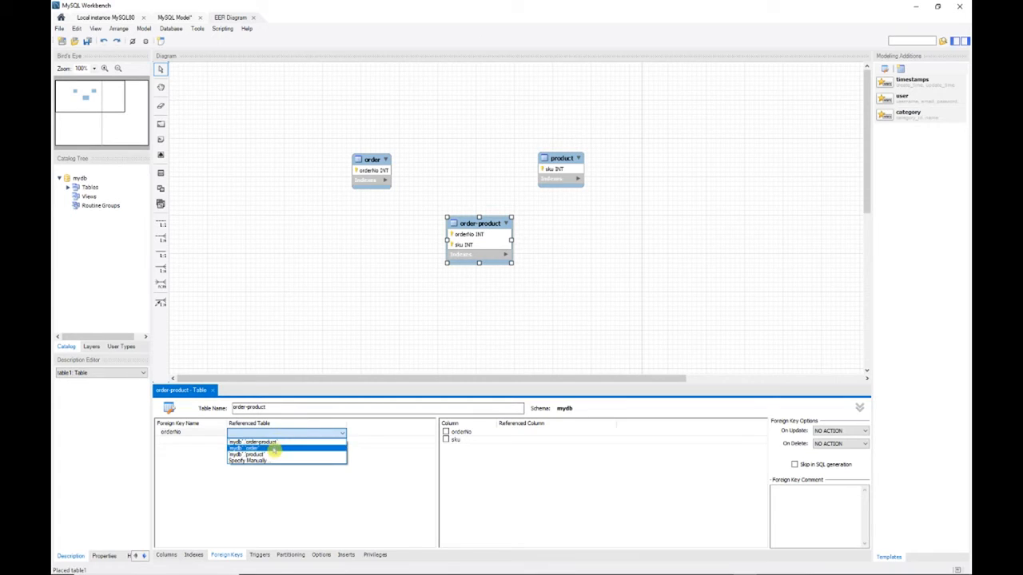
left_click(269, 448)
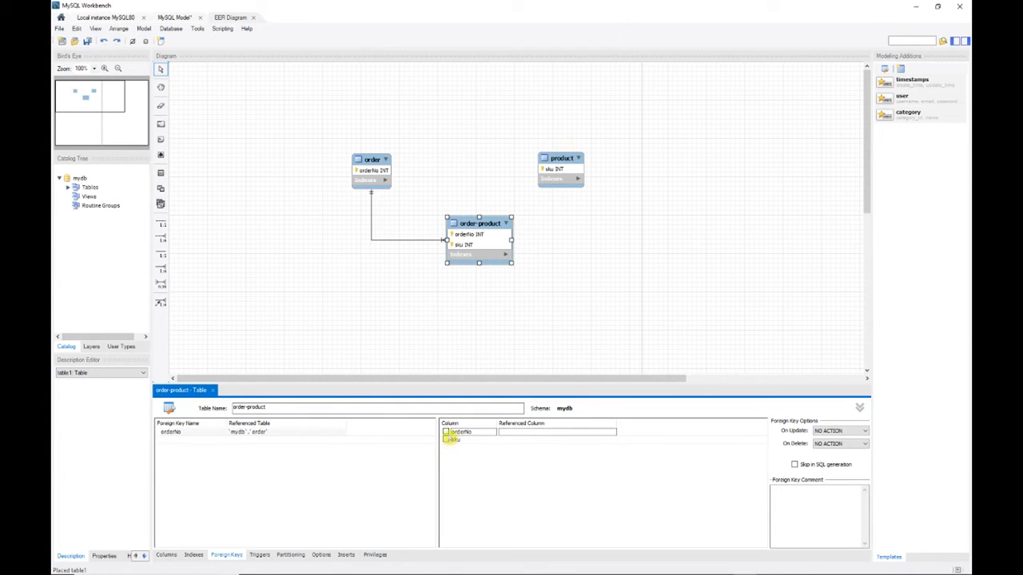
left_click(446, 432)
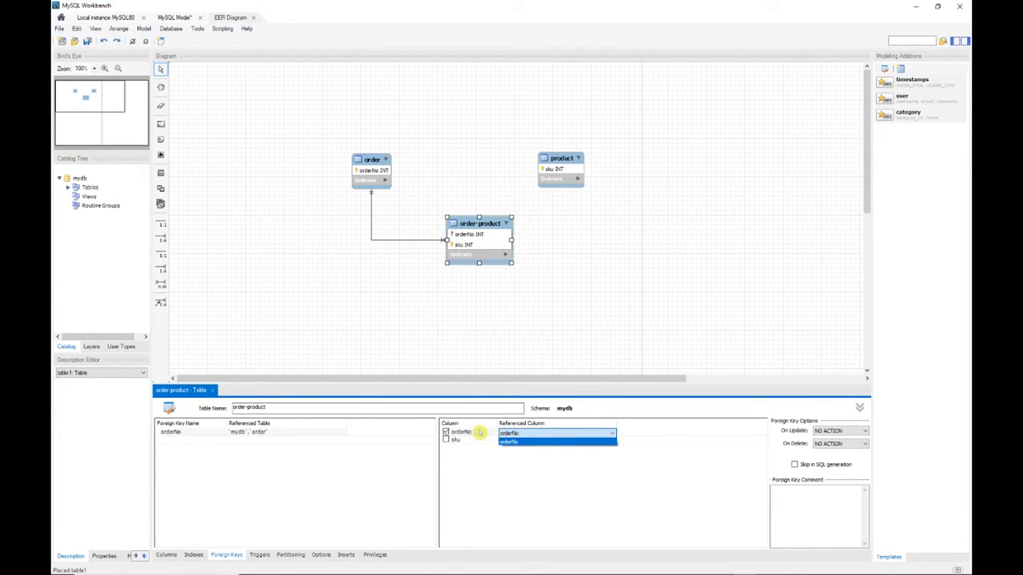
left_click(521, 443)
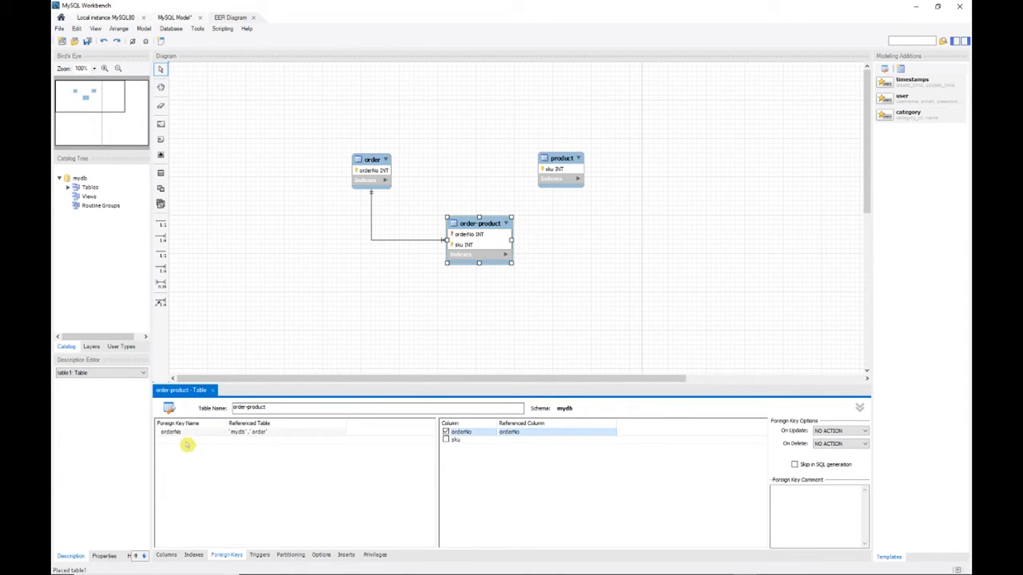
Create a foreign key sku in order-product that references the product table, mapping sku to its sku column.
left_click(188, 441)
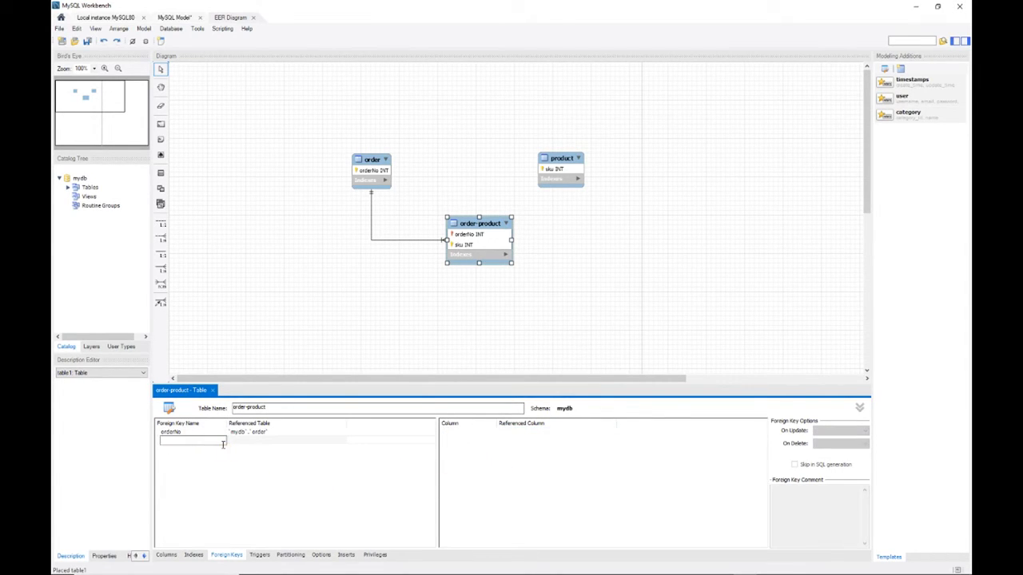
type("sku")
left_click(267, 443)
left_click(267, 443)
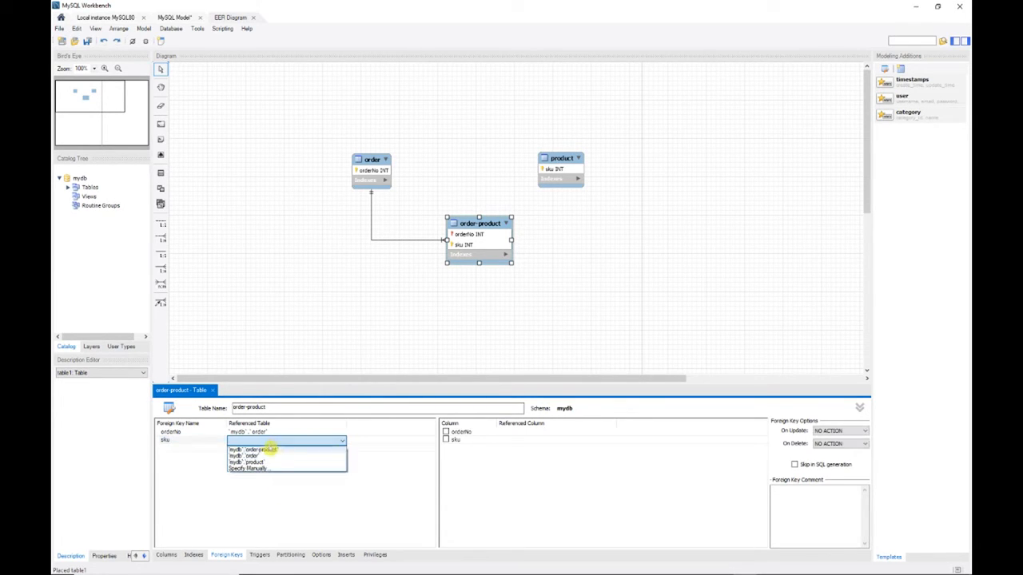
left_click(264, 462)
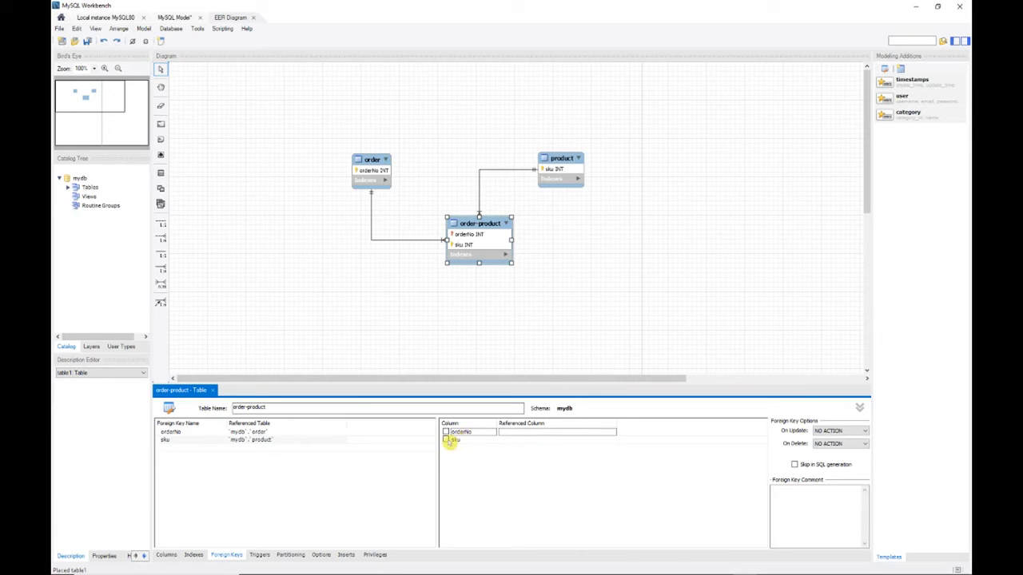
left_click(446, 441)
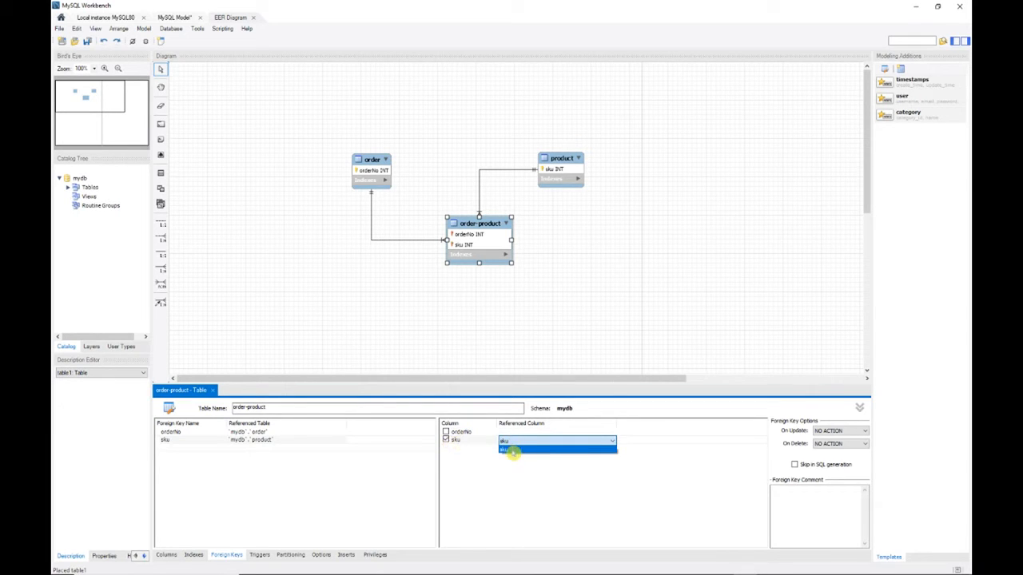
left_click(512, 450)
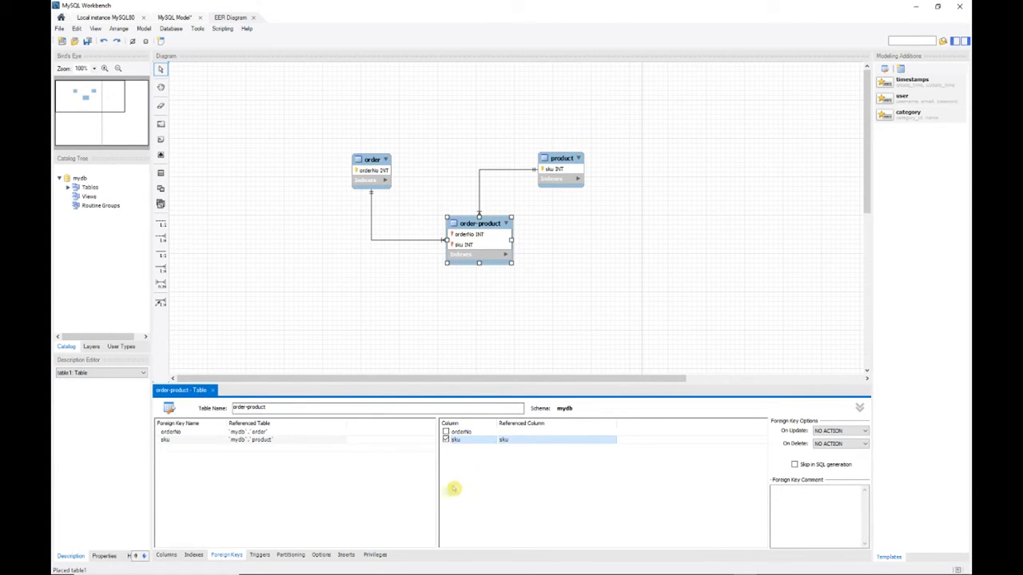
Review the column mappings of the orderNo and sku foreign keys and the actions available for the order table.
left_click(326, 432)
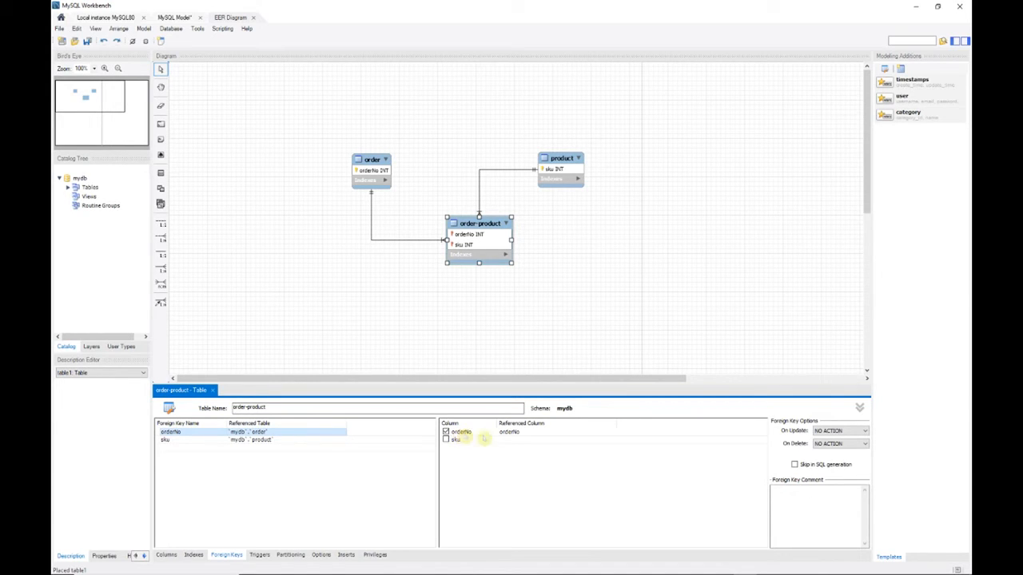
left_click(512, 432)
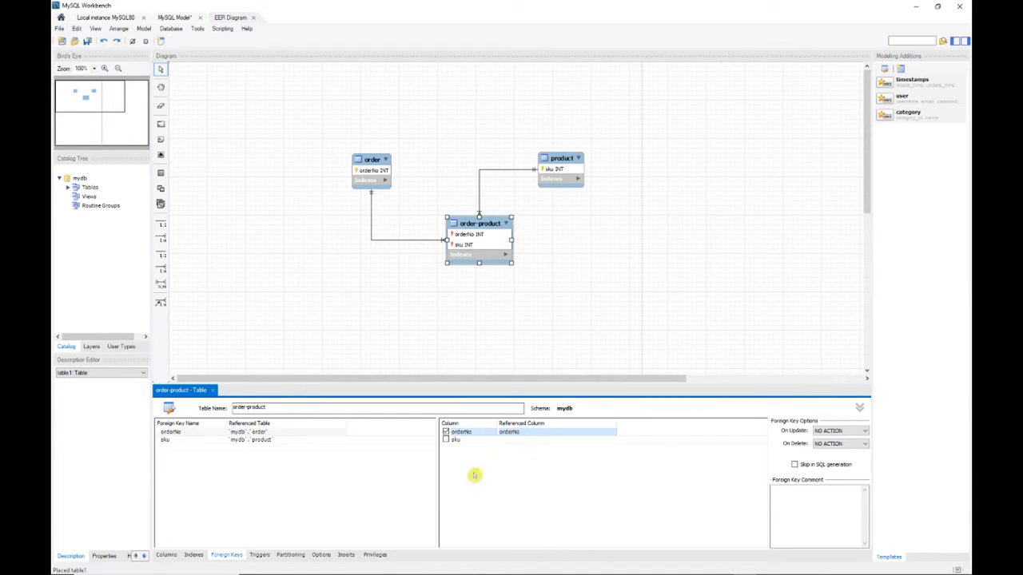
left_click(181, 440)
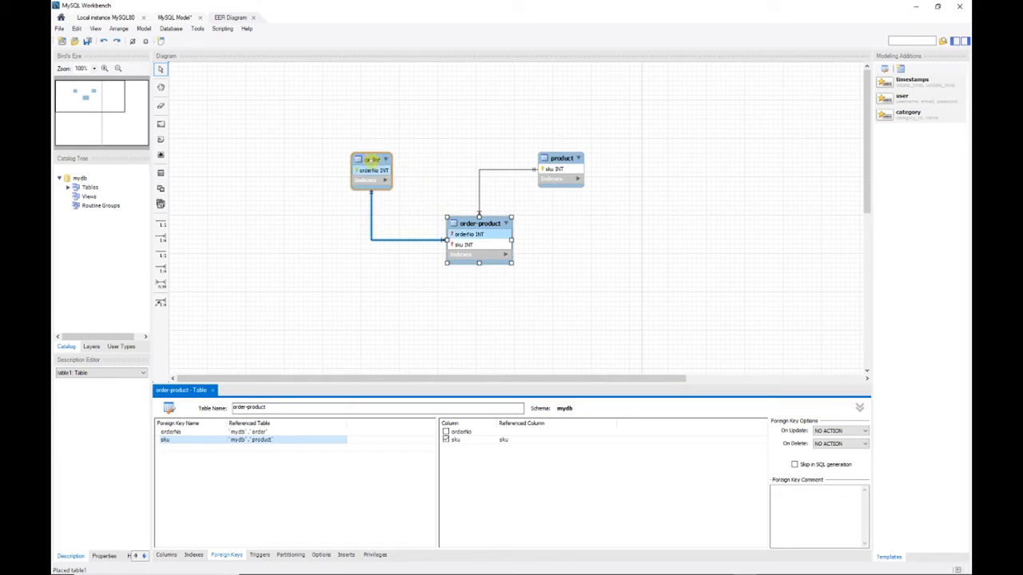
right_click(375, 159)
left_click(422, 123)
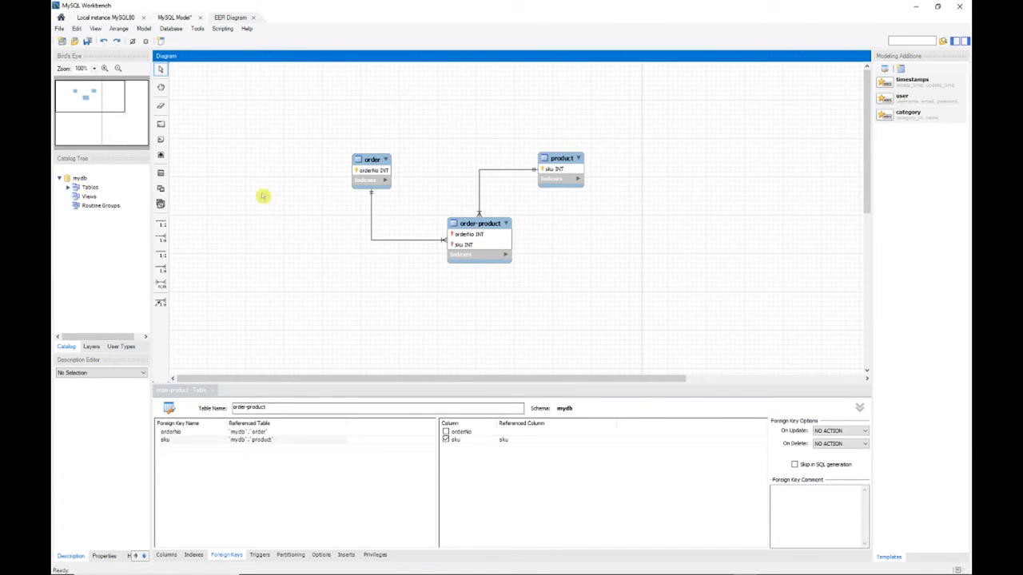
In a new SQL script on the local server connection, write and execute "create schema if not exists `mydb`;".
left_click(111, 17)
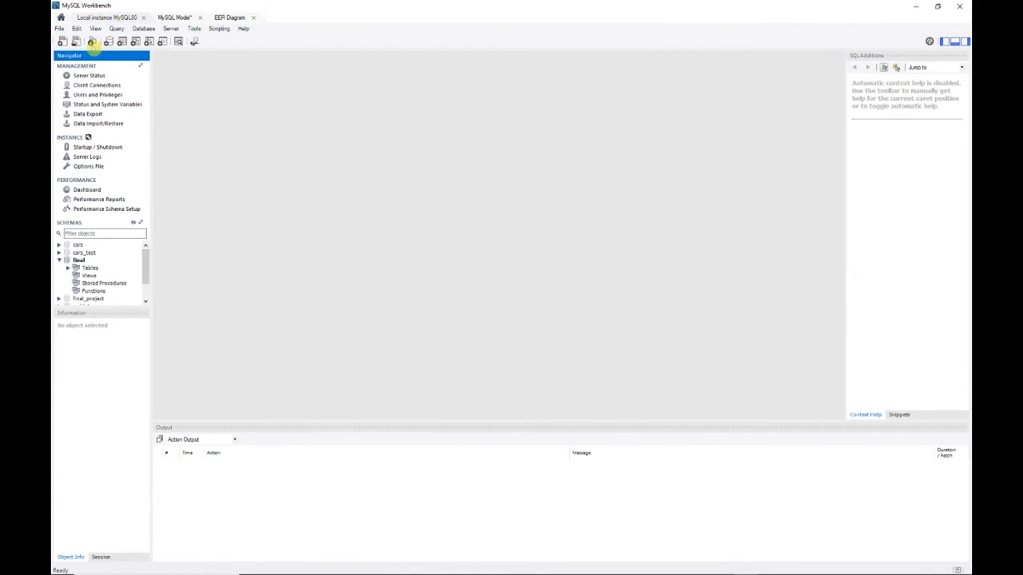
left_click(63, 42)
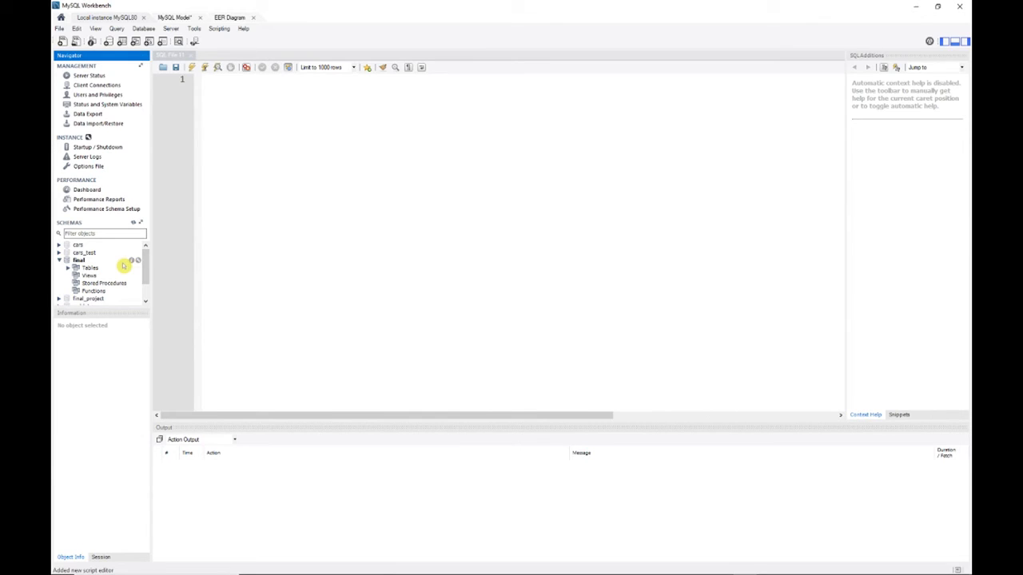
left_click(256, 146)
type("create s")
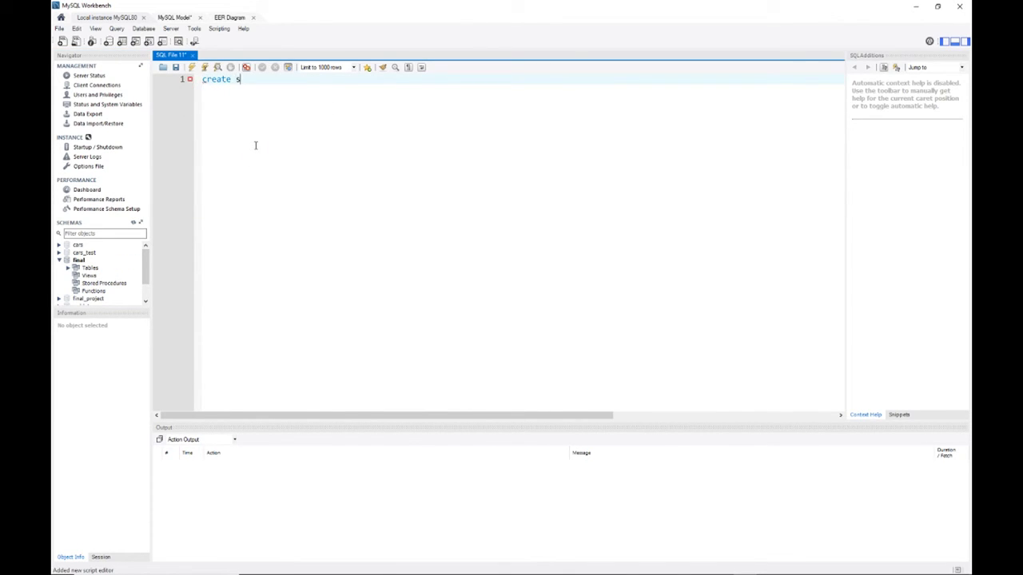
type("chema if not exi")
type("my")
key("BackSpace")
key("BackSpace")
type("`mydb`")
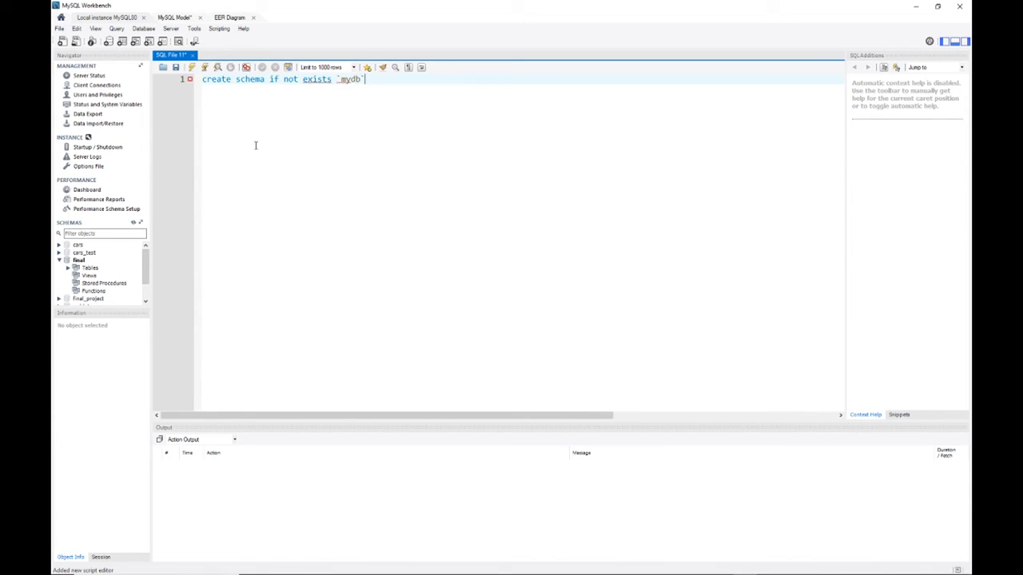
type(";")
left_click(192, 68)
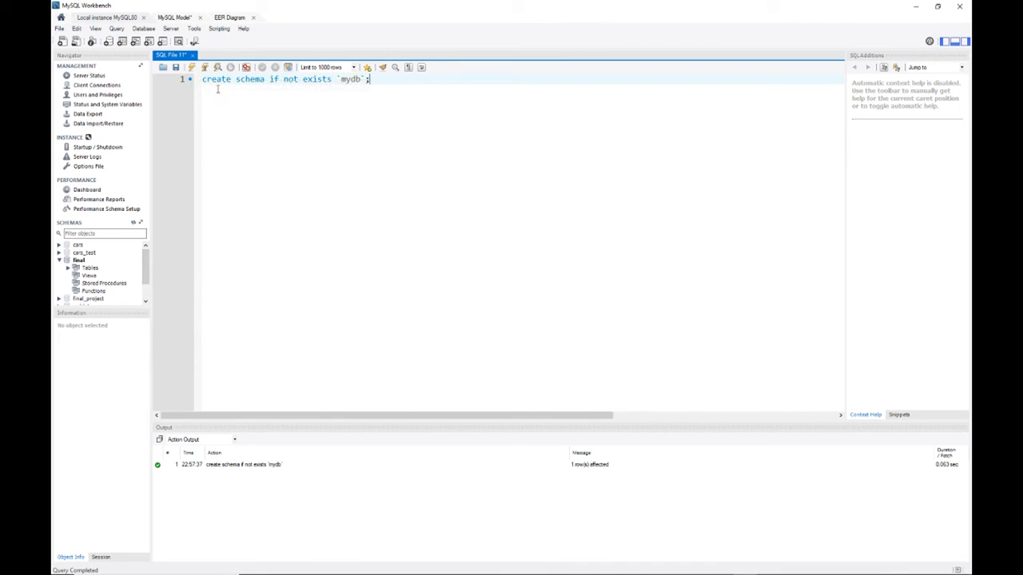
Copy the order table's generated SQL from the EER diagram into the script below the schema statement, ending it with a semicolon.
left_click(230, 18)
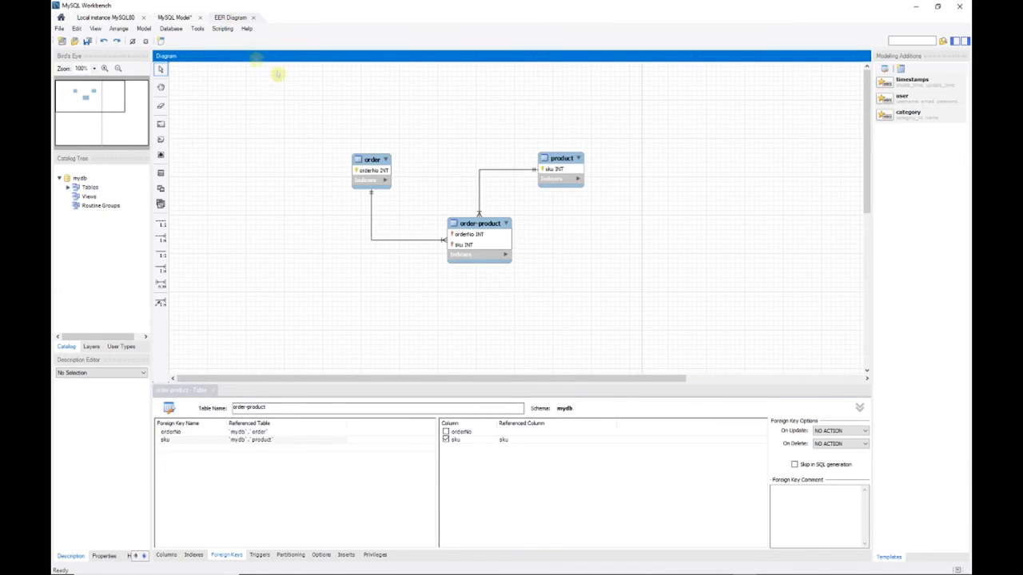
right_click(367, 159)
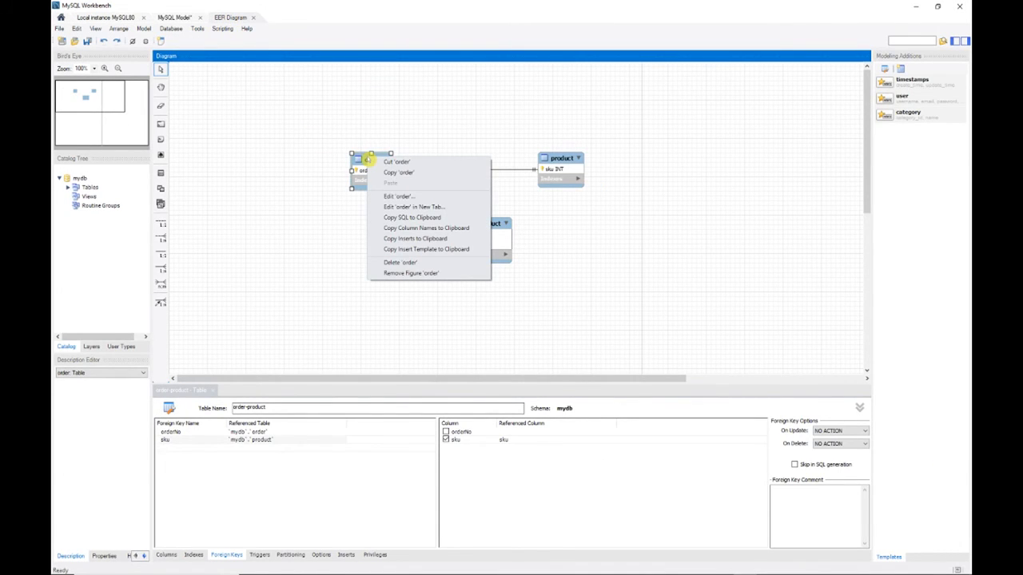
left_click(413, 217)
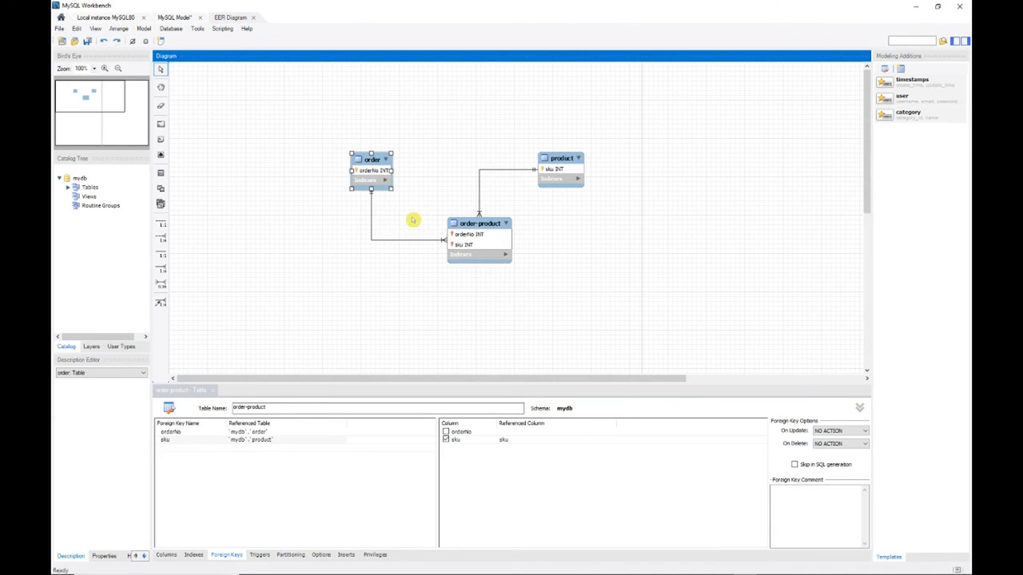
left_click(112, 18)
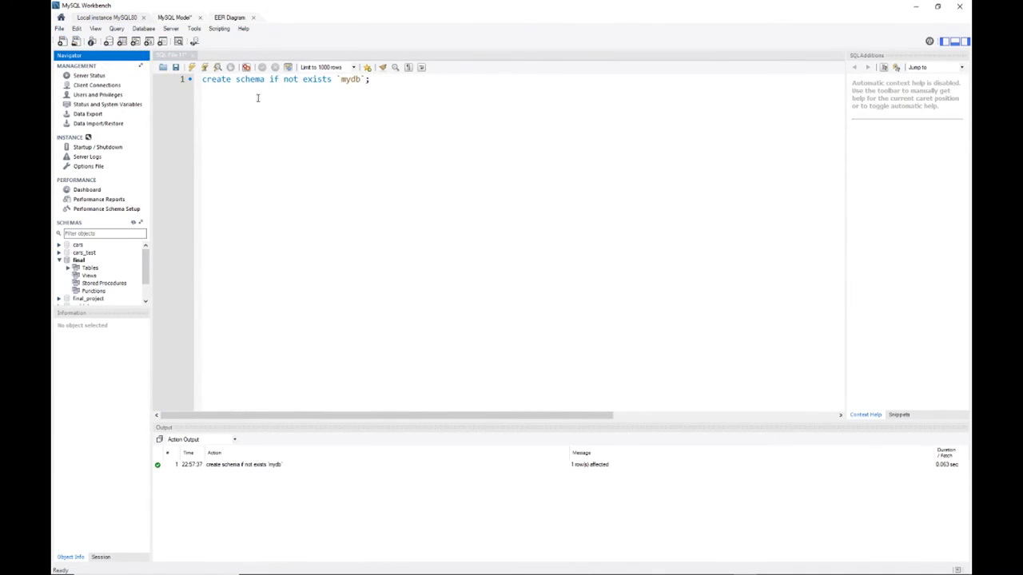
left_click(441, 99)
key("Return")
key("Return")
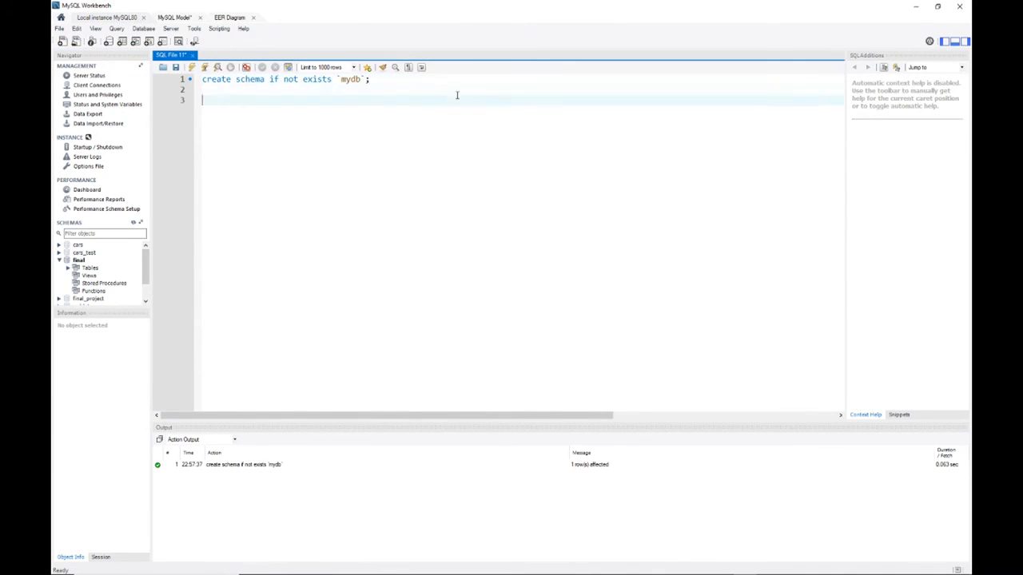
key("ctrl+v")
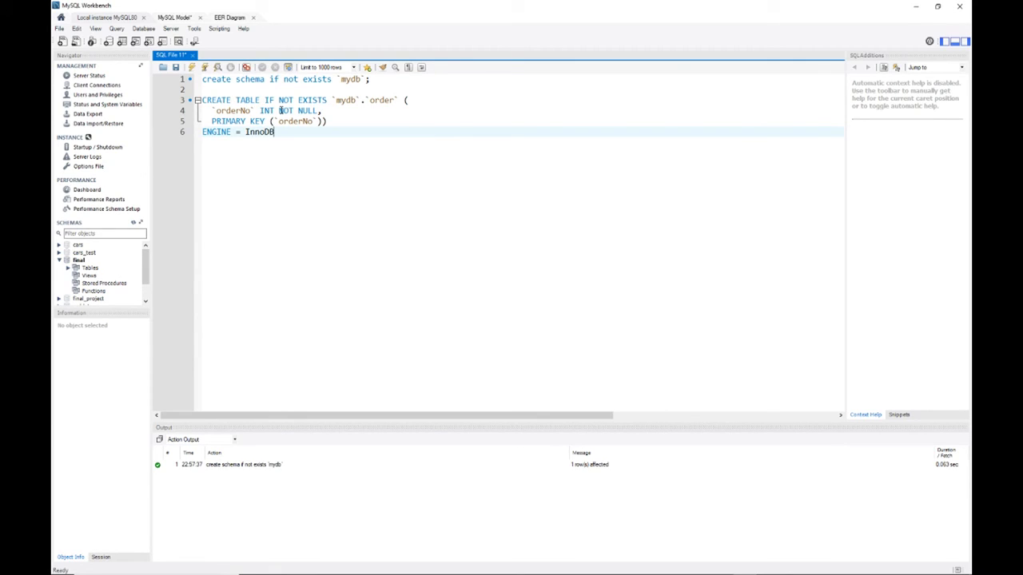
type(";")
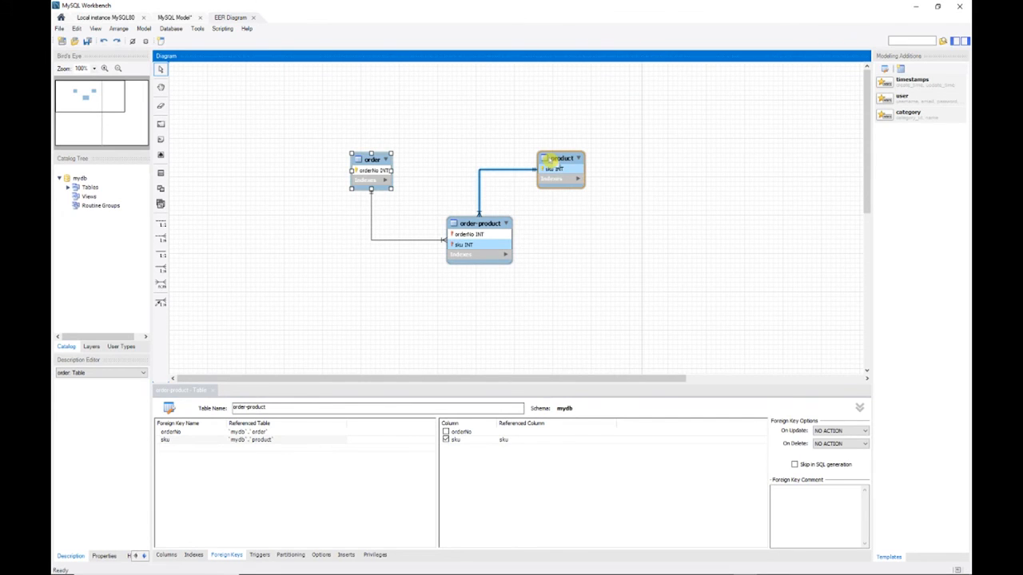
Copy the product table's generated SQL from the diagram into the script below the order statement, ending it with a semicolon.
right_click(556, 164)
left_click(596, 222)
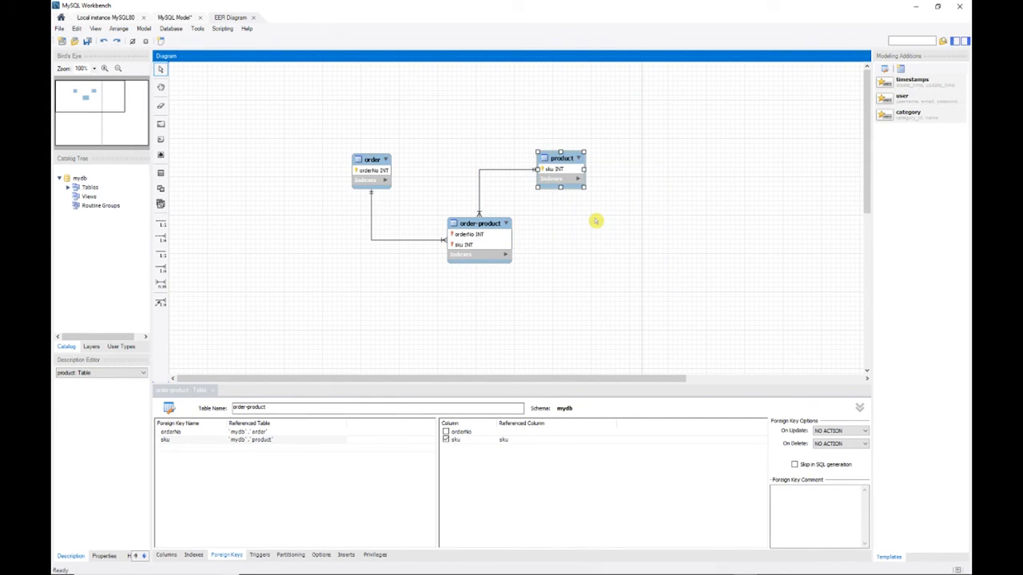
left_click(102, 16)
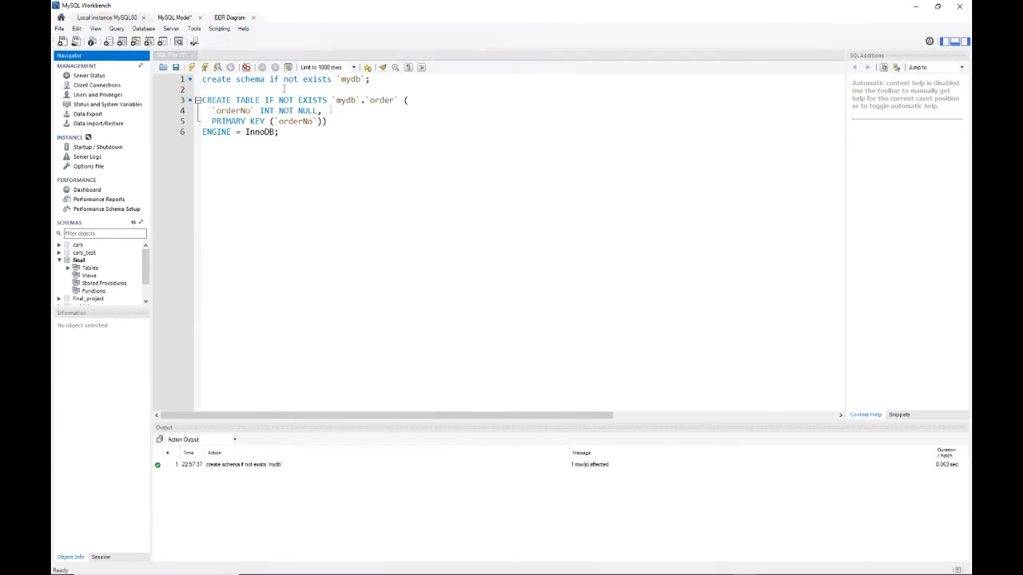
left_click(457, 187)
key("ctrl+v")
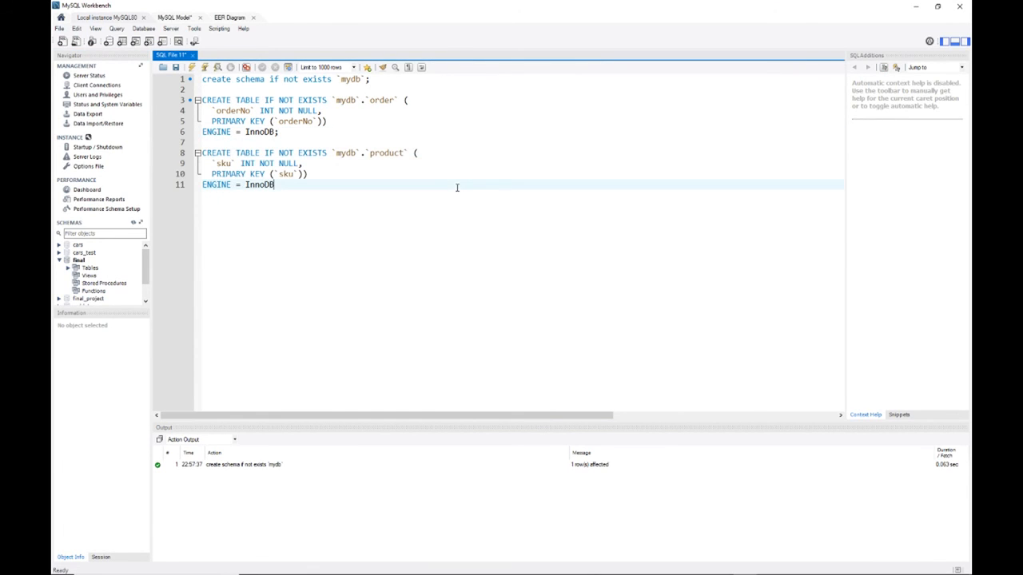
type(";")
Append the order-product table's generated SQL to the script, ending it with a semicolon, and execute the whole script before returning to the diagram.
left_click(229, 17)
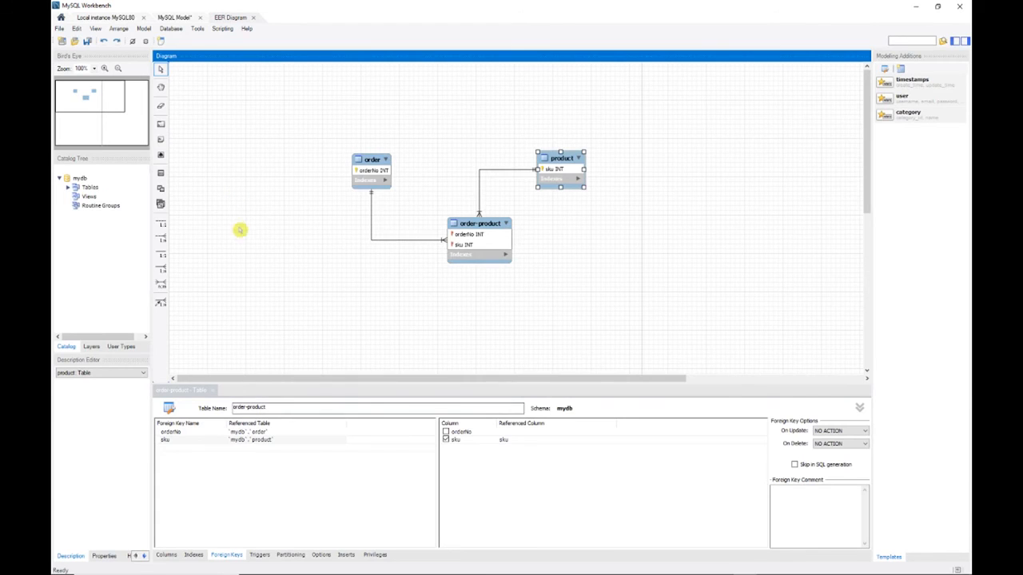
right_click(466, 227)
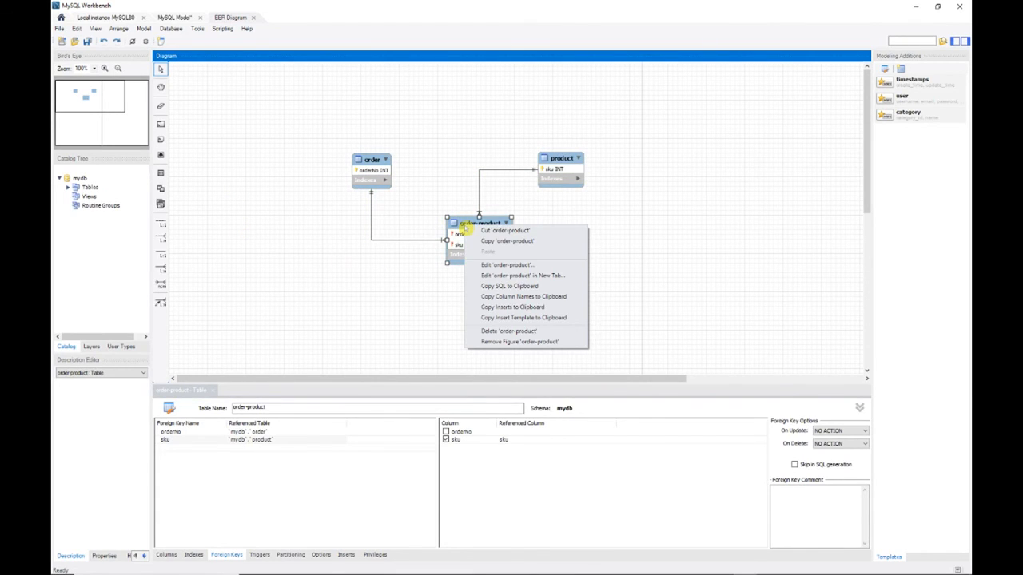
left_click(508, 286)
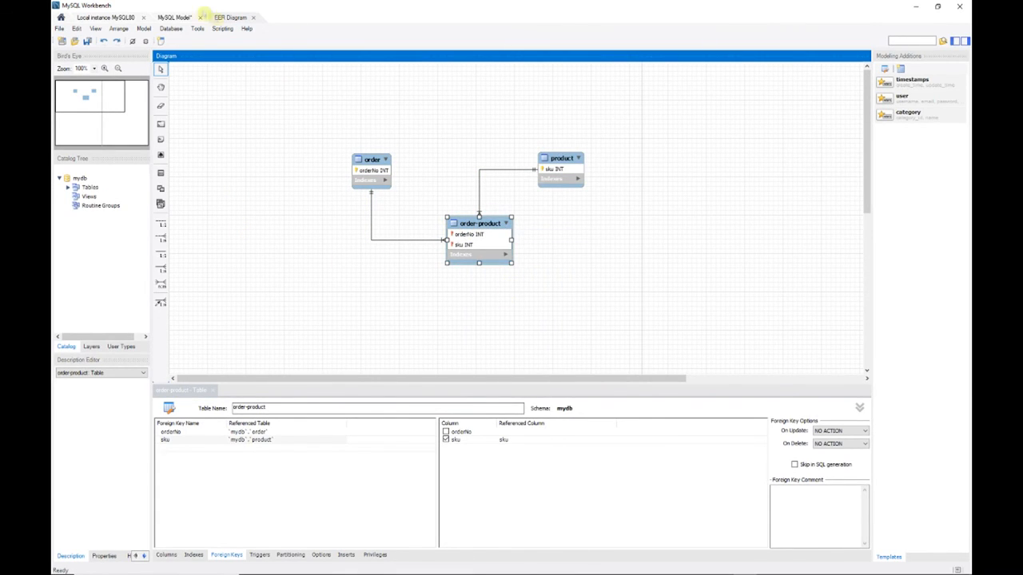
left_click(95, 18)
left_click(374, 229)
key("Return")
key("ctrl+v")
type(";")
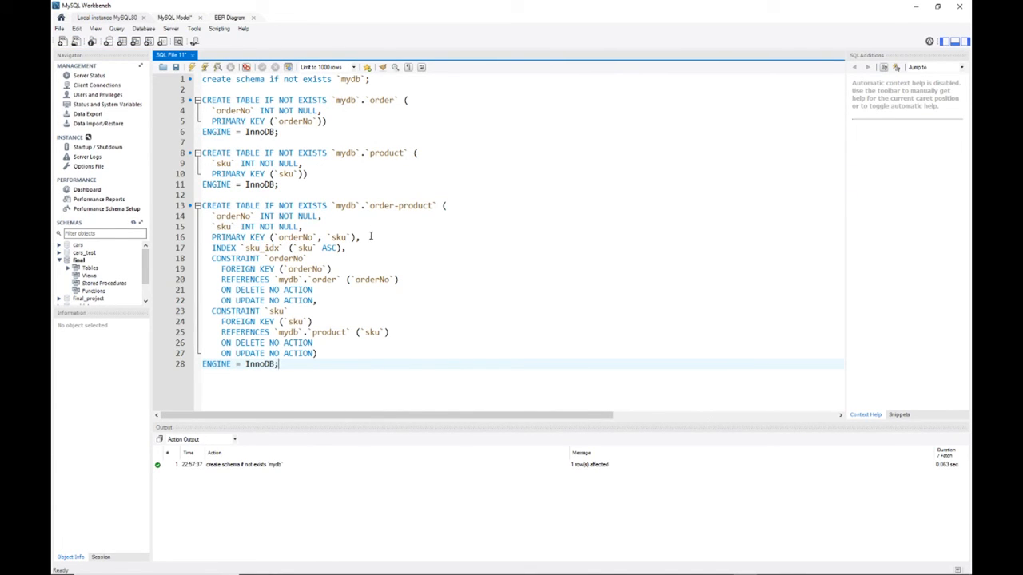
left_click(192, 69)
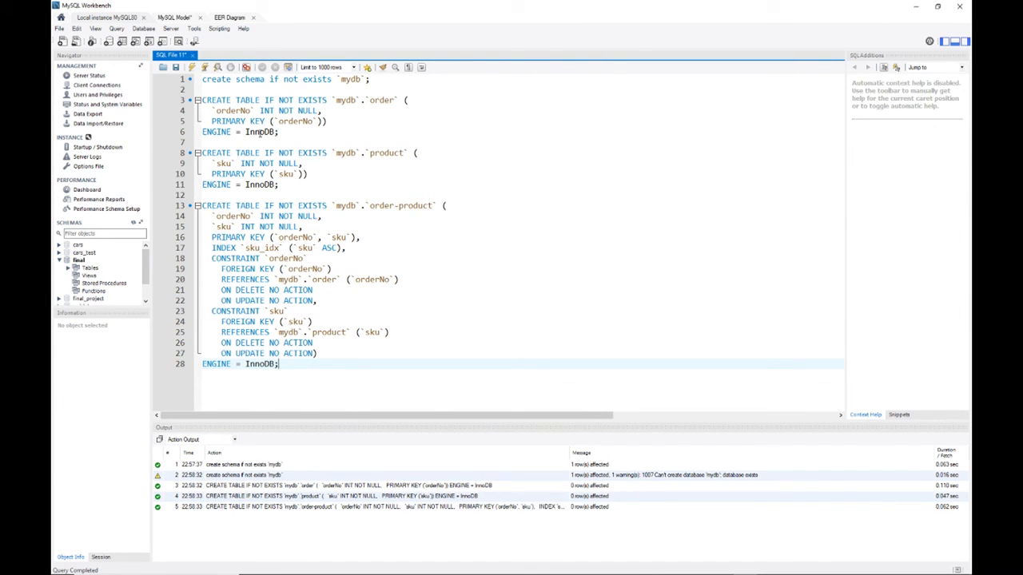
left_click(232, 17)
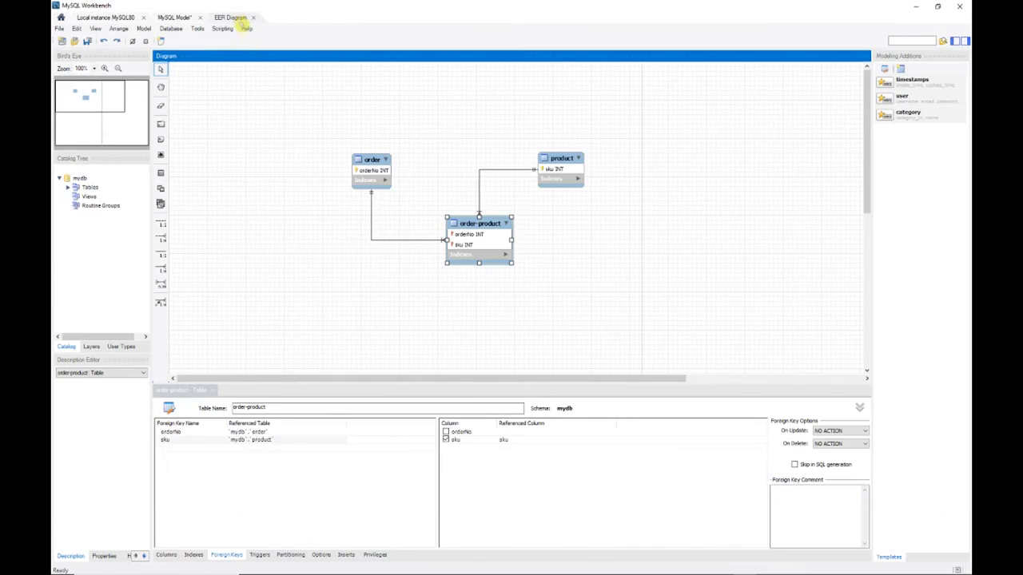